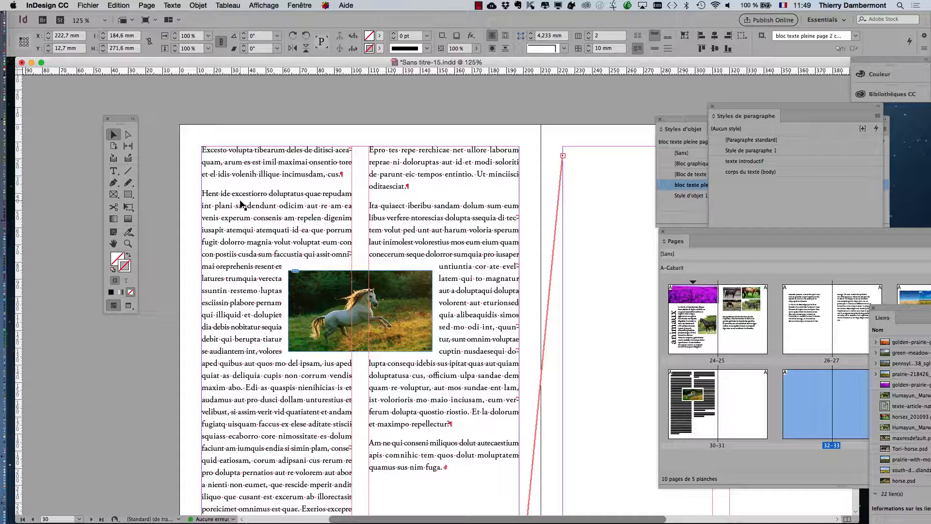
# Scroll down to the empty spread 32–33 and switch to the Selection tool to show its frame threads.
pyautogui.scroll(-1, 237, 214)
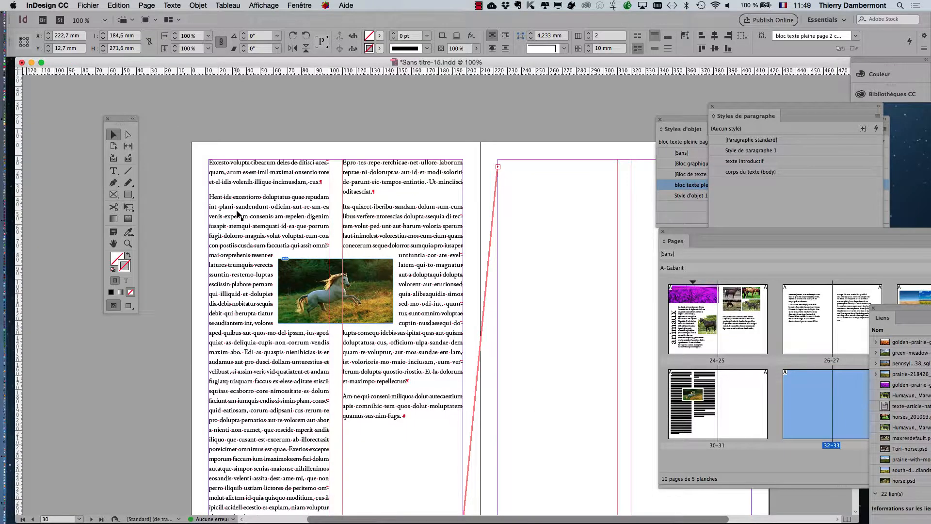
pyautogui.scroll(-1, 237, 215)
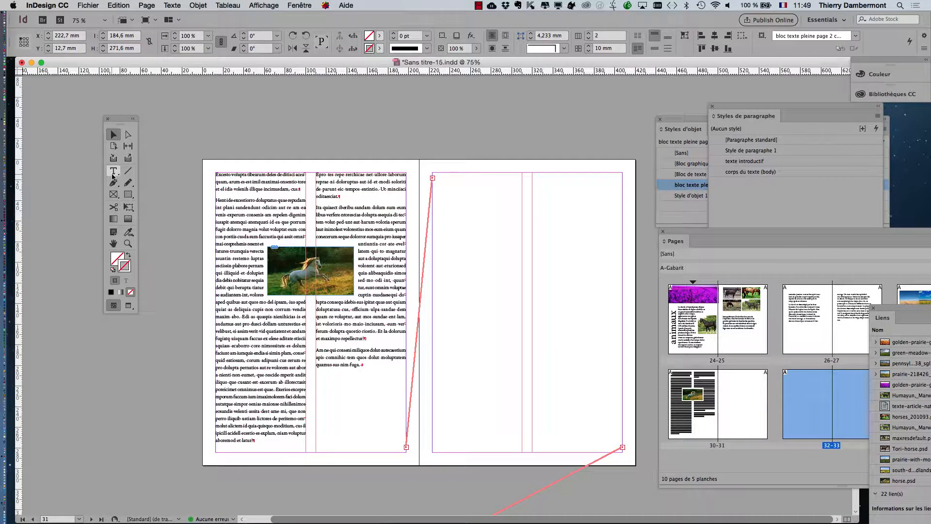
pyautogui.click(113, 174)
pyautogui.click(280, 213)
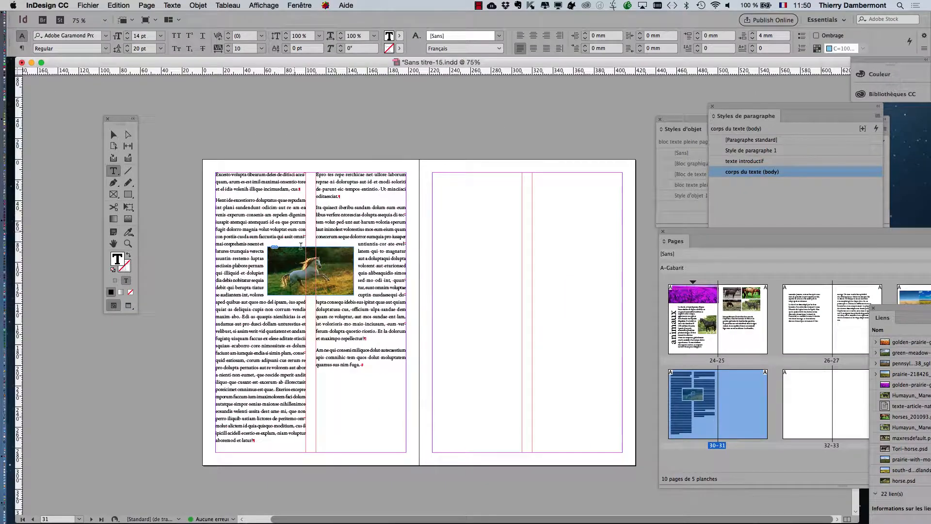
pyautogui.scroll(-15, 301, 246)
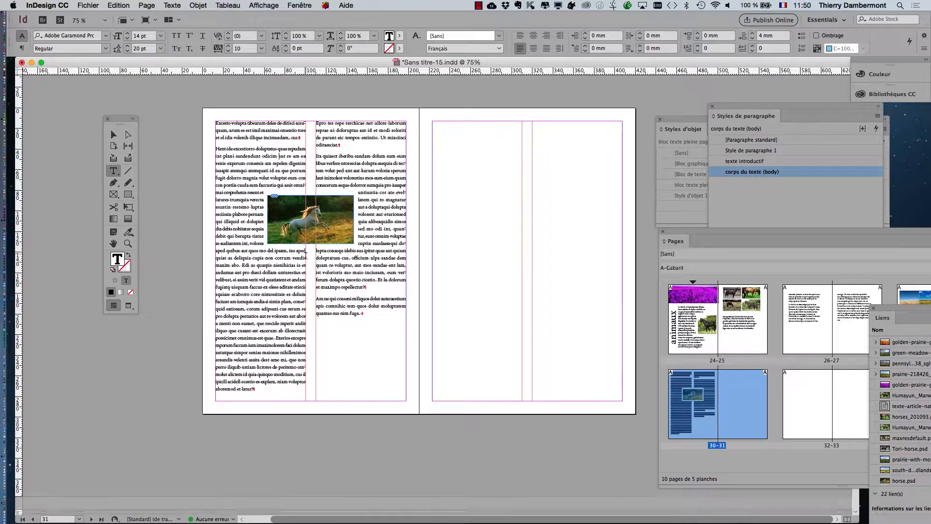
pyautogui.scroll(-5, 311, 263)
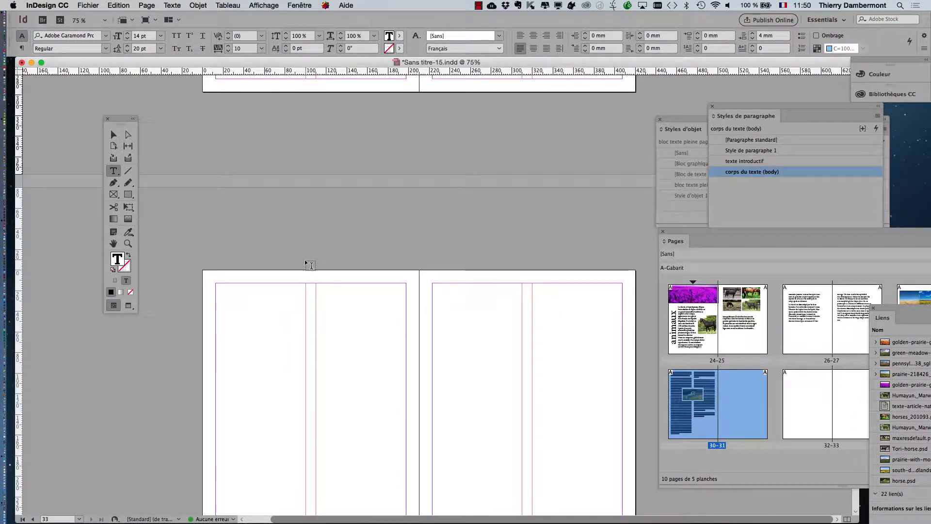
pyautogui.click(114, 135)
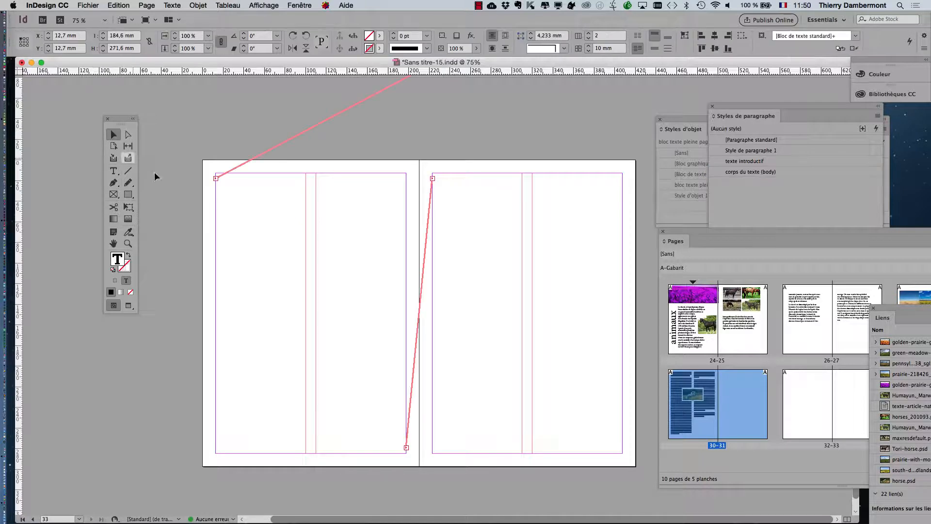
# Select the empty left frame on spread 32–33, then put the cursor in the empty right-page frame.
pyautogui.click(249, 216)
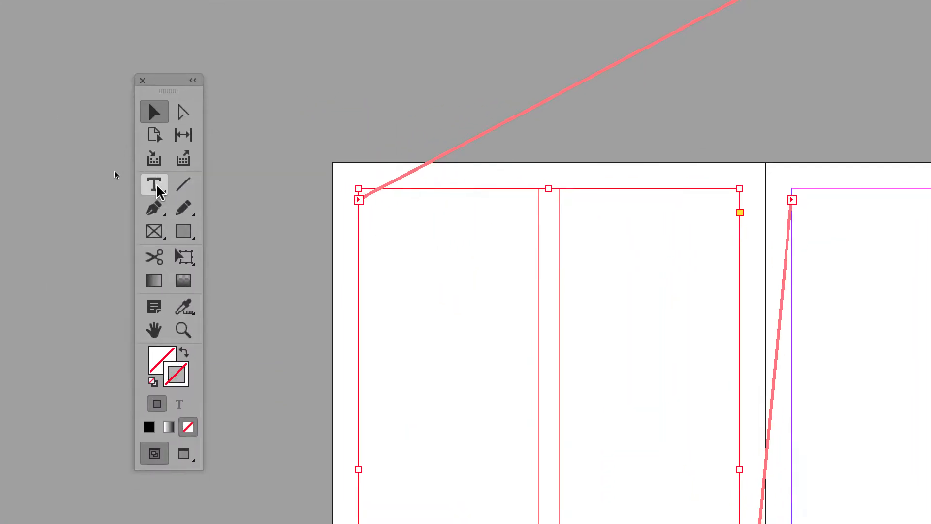
pyautogui.click(158, 186)
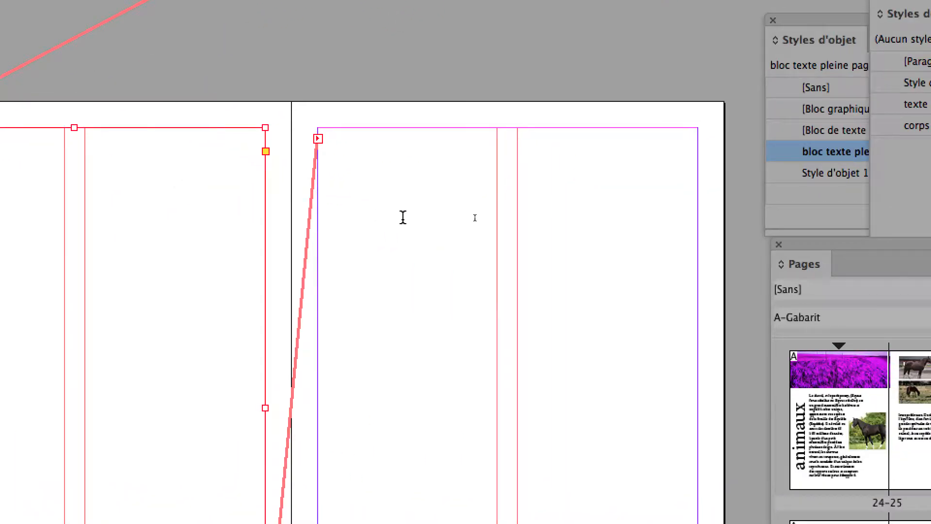
pyautogui.click(403, 218)
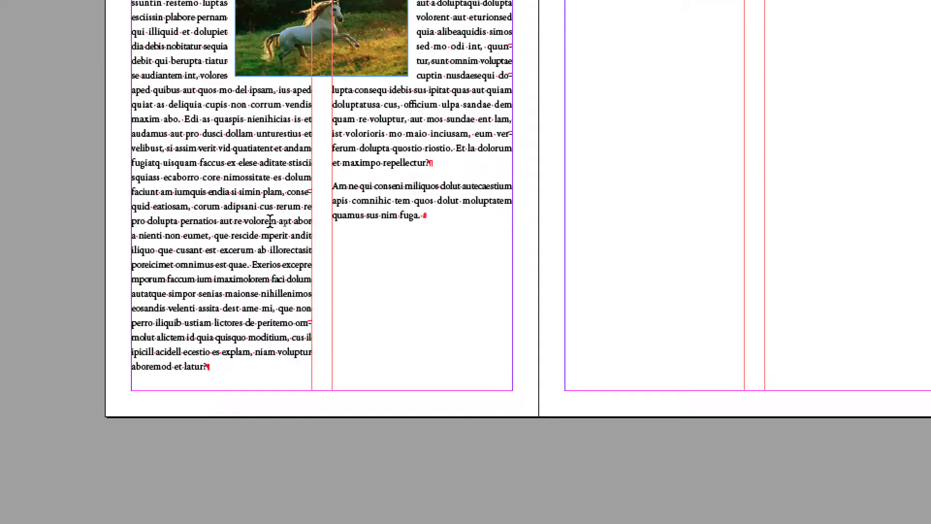
pyautogui.scroll(10, 270, 221)
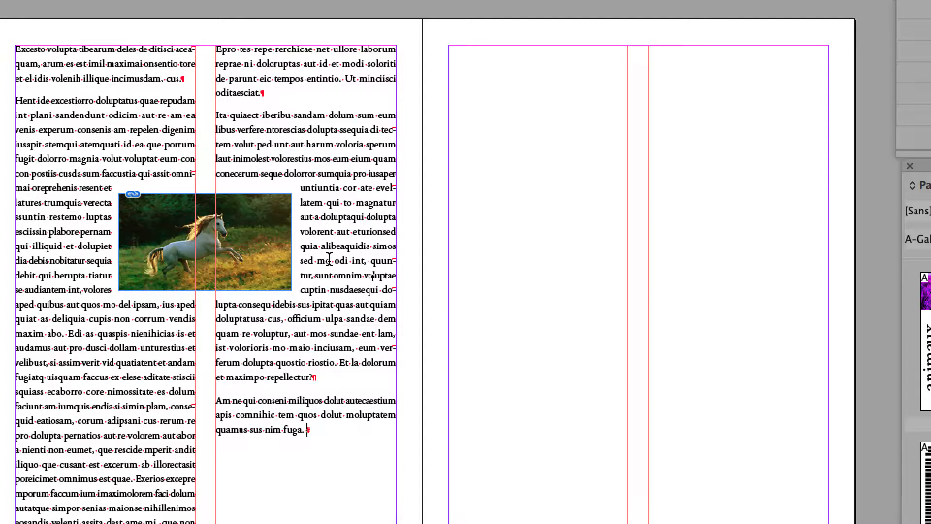
pyautogui.scroll(-20, 329, 258)
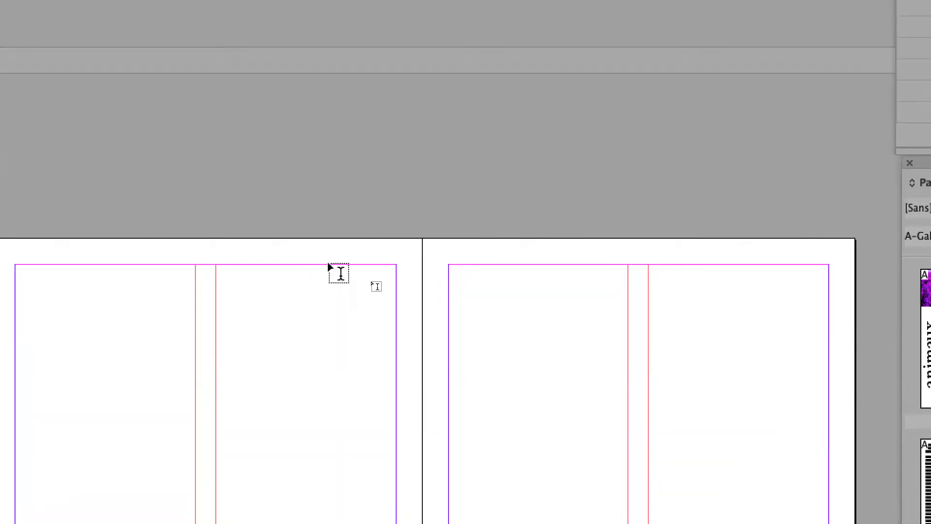
# Check the other empty frame's threads, then scroll back up to article spread 30–31.
pyautogui.click(151, 163)
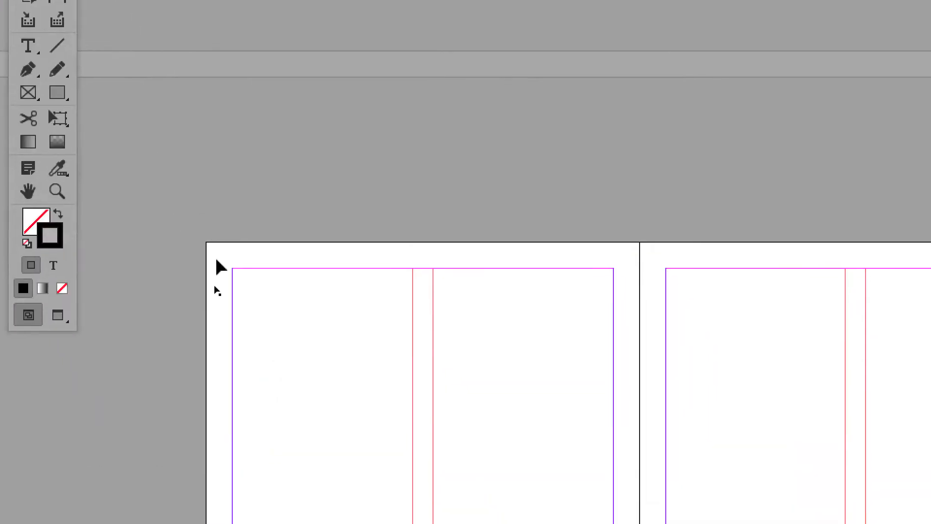
pyautogui.click(252, 310)
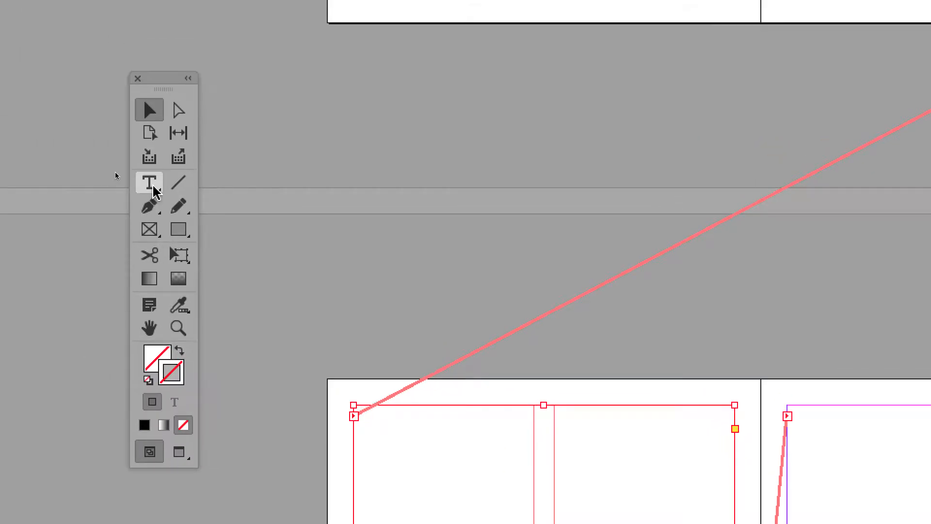
pyautogui.click(153, 186)
pyautogui.click(401, 480)
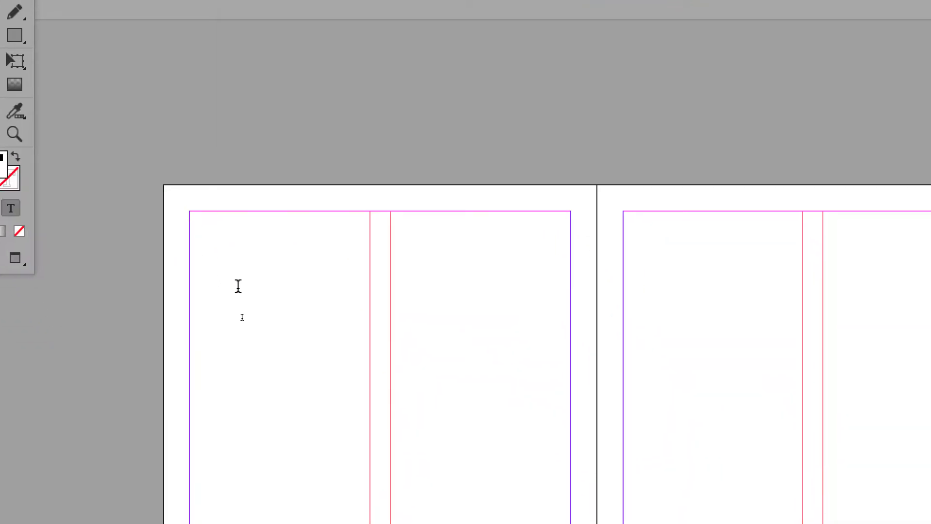
pyautogui.scroll(10, 401, 145)
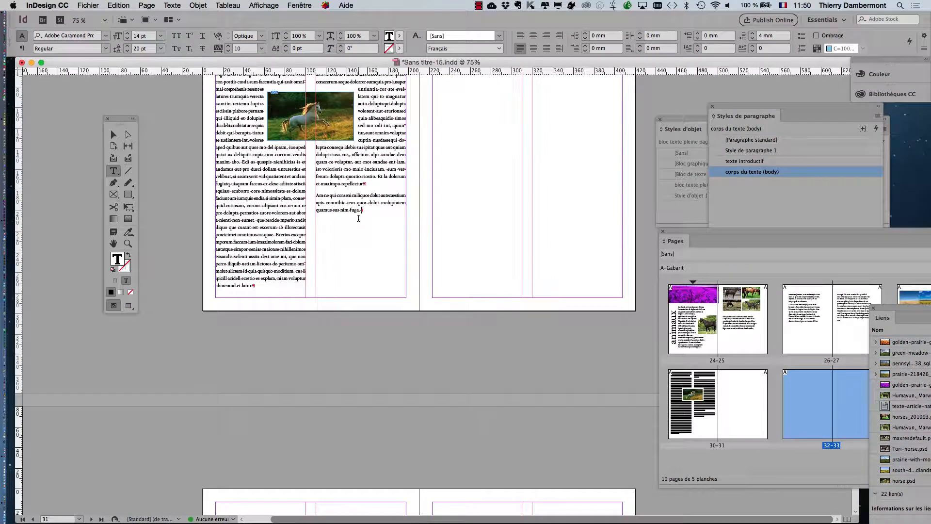
pyautogui.scroll(4, 358, 218)
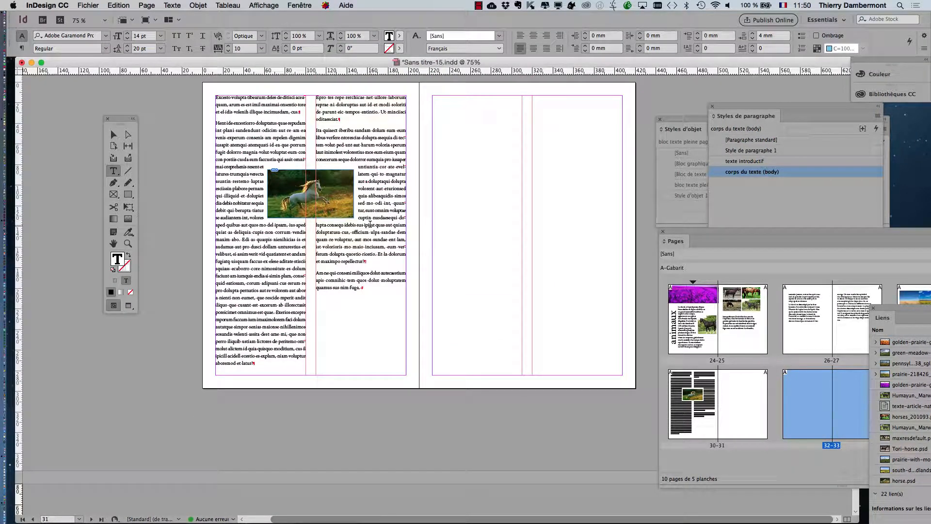
# Fill the threaded frames with placeholder text and review the filled spreads.
pyautogui.rightClick(379, 286)
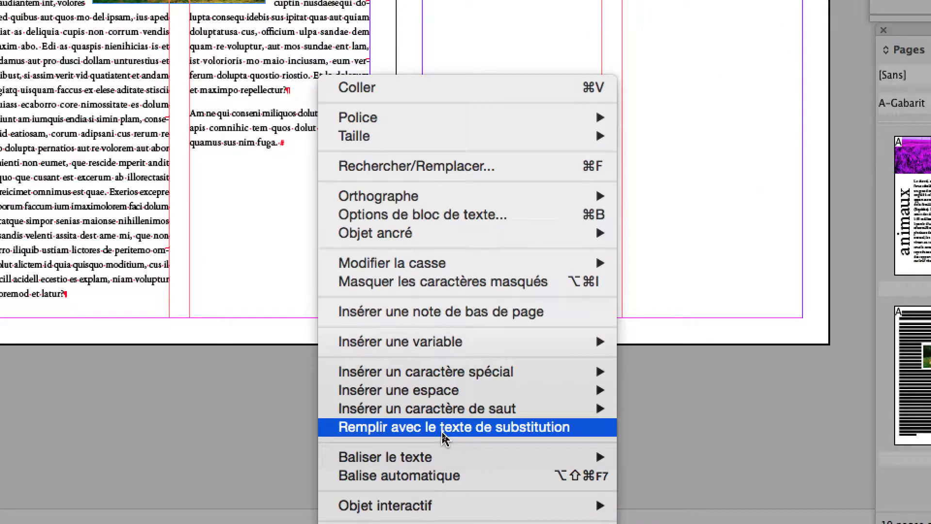
pyautogui.click(442, 433)
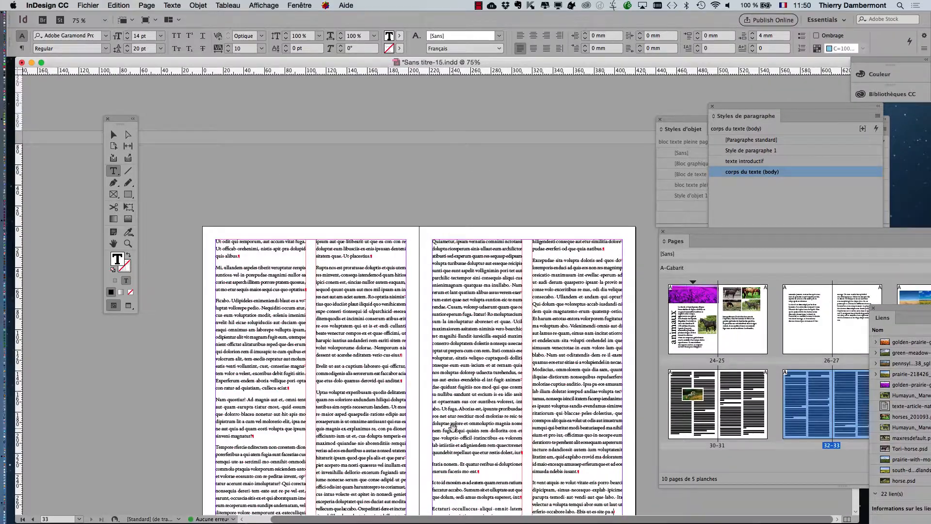
pyautogui.scroll(2, 443, 433)
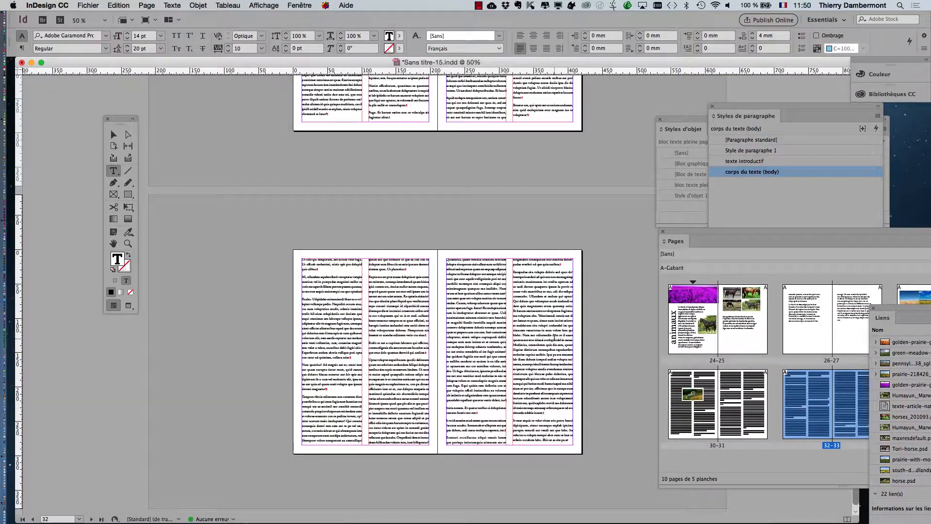
pyautogui.scroll(6, 555, 338)
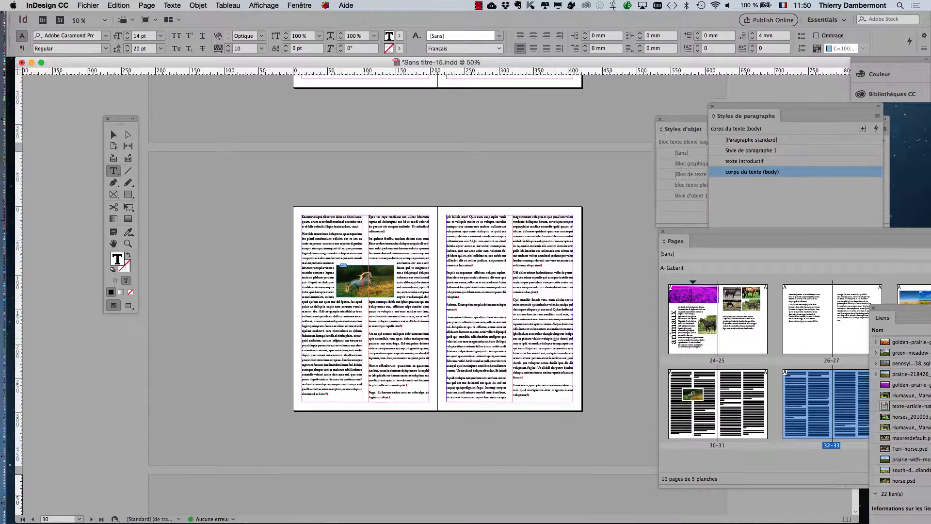
pyautogui.scroll(-6, 555, 338)
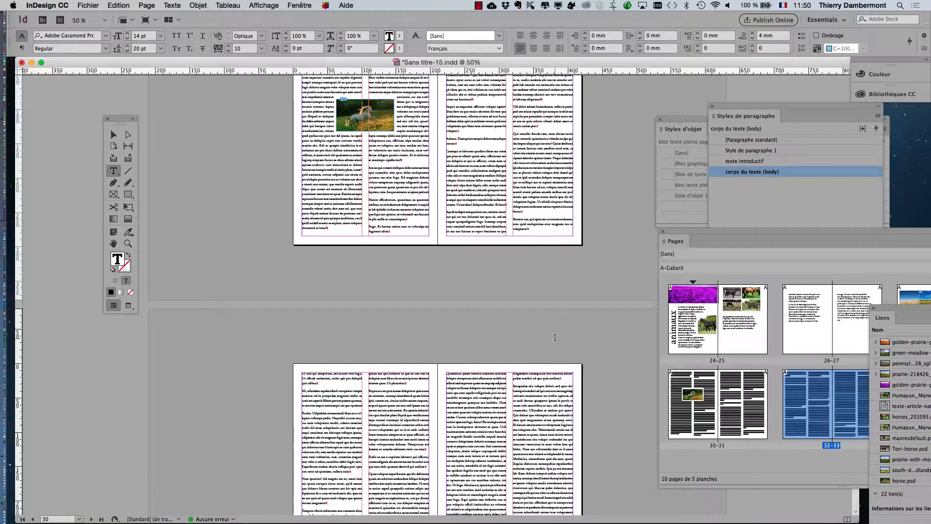
pyautogui.scroll(-4, 555, 338)
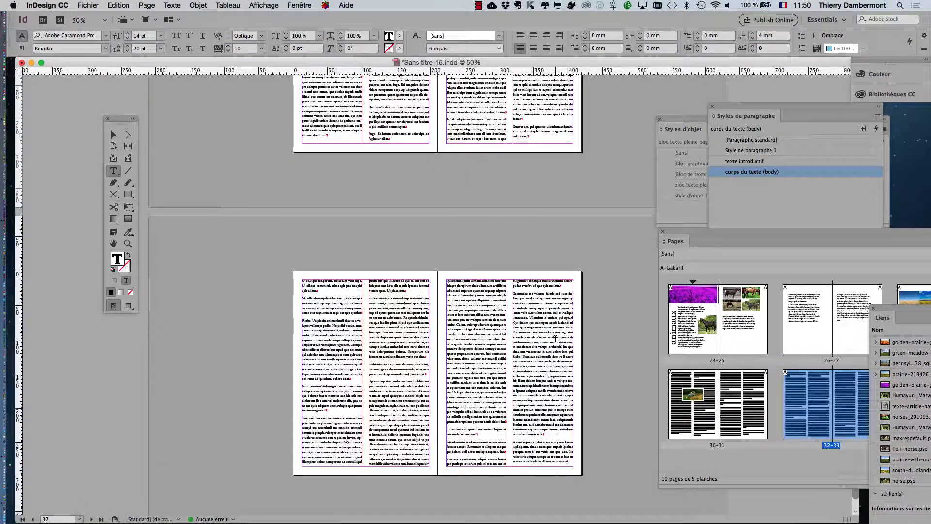
pyautogui.press('super+minus')
pyautogui.press('super+equal')
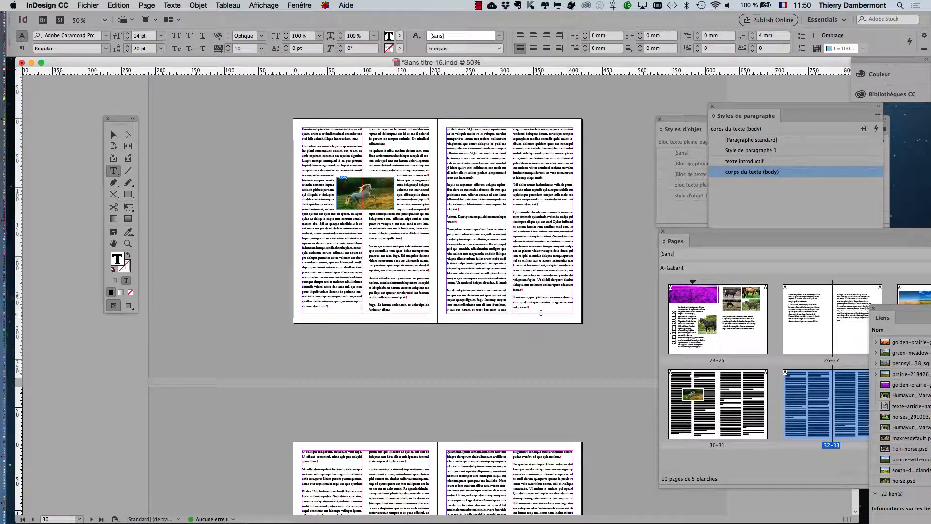
pyautogui.scroll(-8, 541, 313)
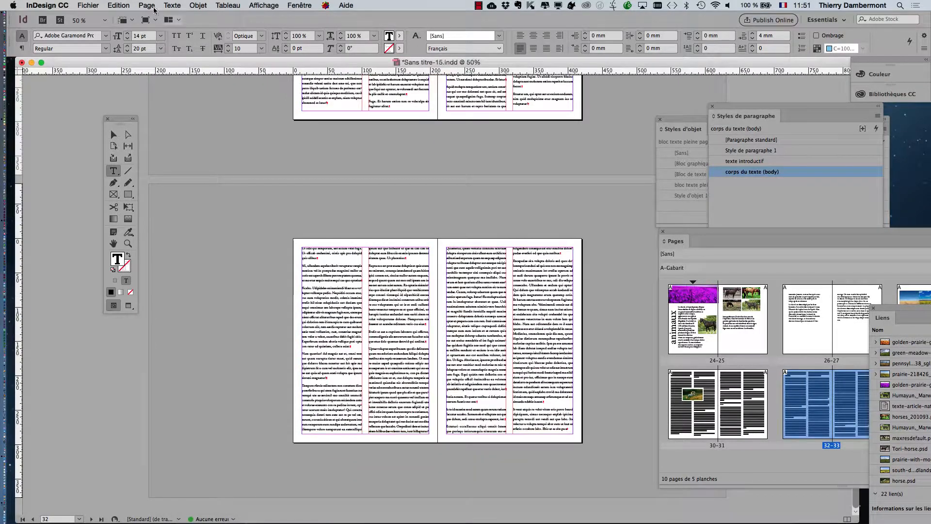
# Save the document as Sans titre-16.indd with Fichier > Enregistrer sous.
pyautogui.click(88, 5)
pyautogui.click(97, 71)
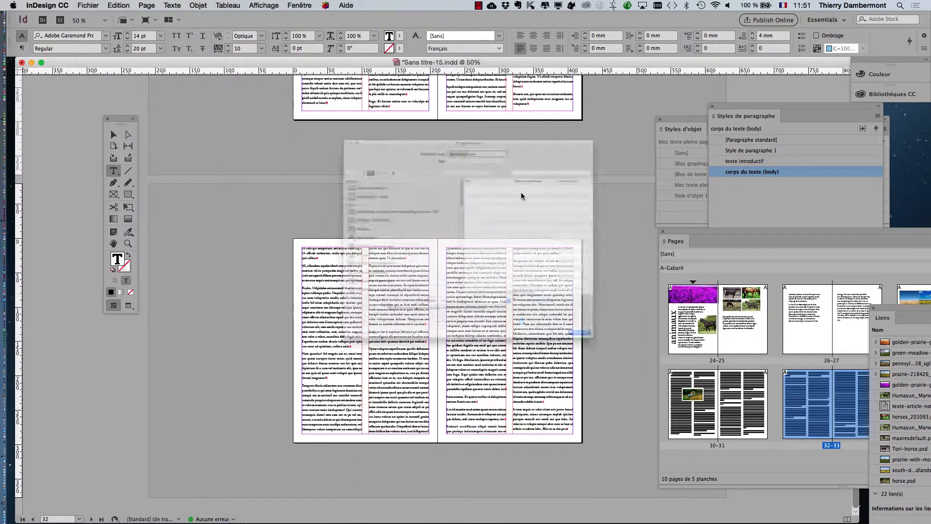
pyautogui.press('Right')
pyautogui.press('BackSpace')
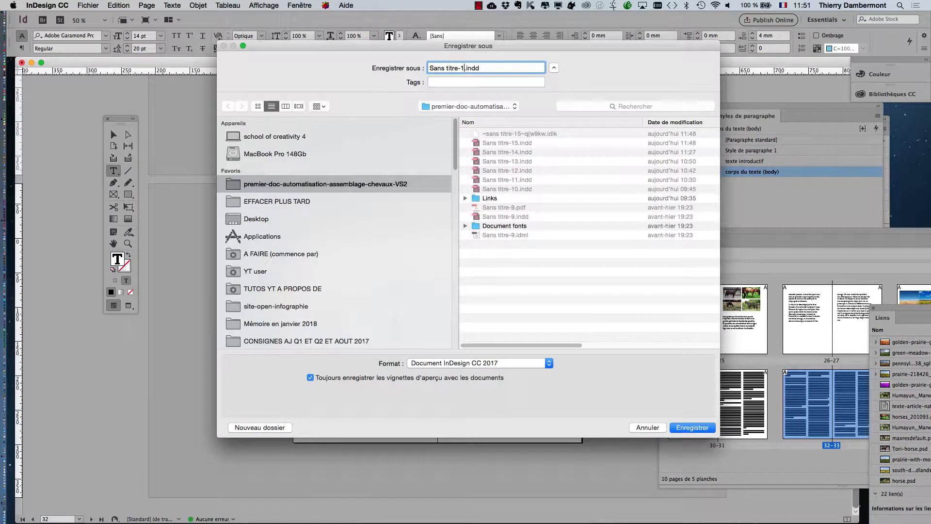
pyautogui.write('6')
pyautogui.press('Return')
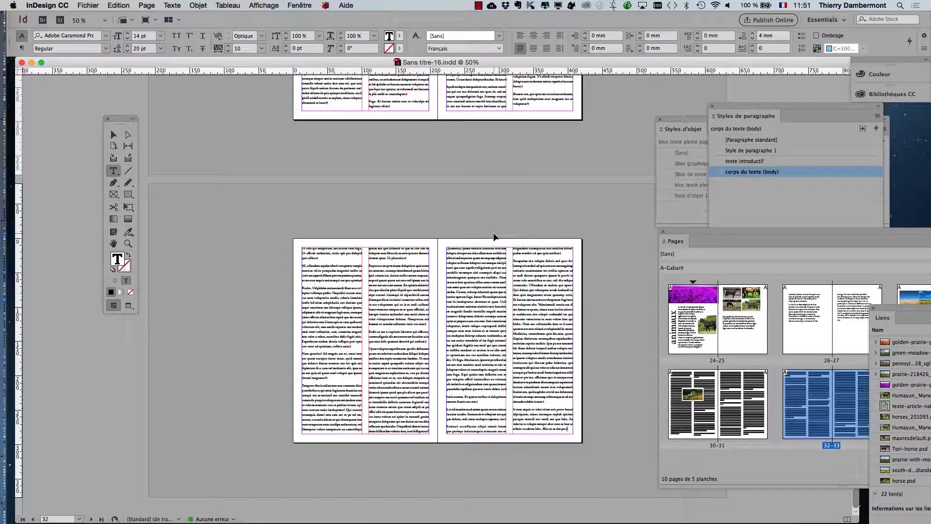
# Select the text frames on spreads 32–33, 30–31 and 26–27 to show their thread lines.
pyautogui.moveTo(124, 119); pyautogui.dragTo(104, 113)
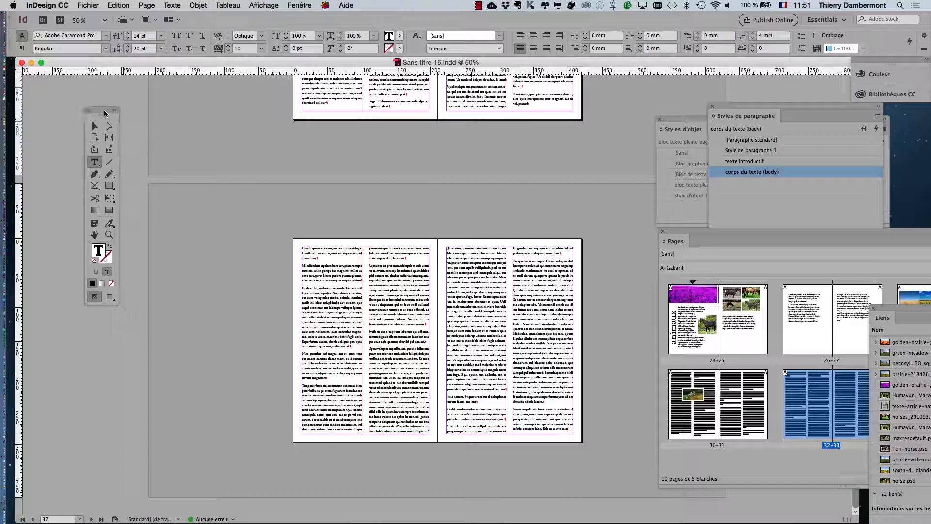
pyautogui.click(94, 125)
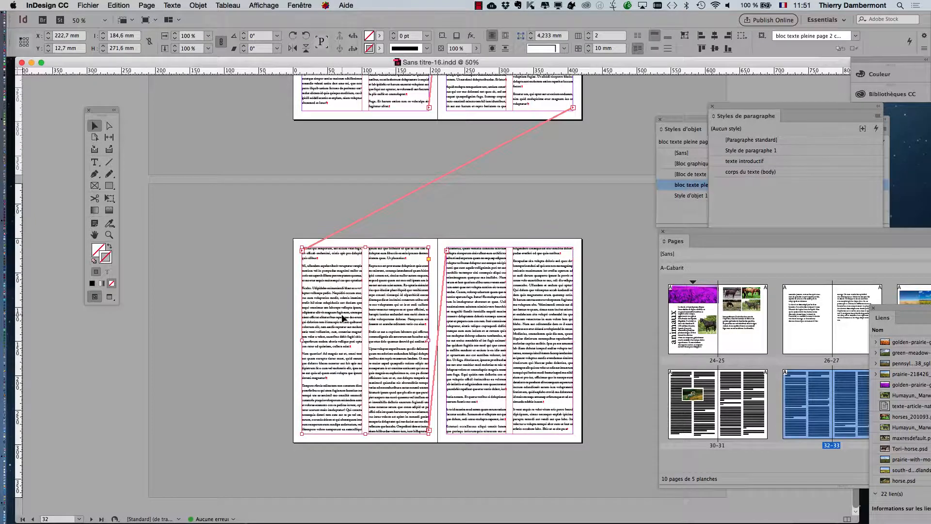
pyautogui.scroll(5, 468, 324)
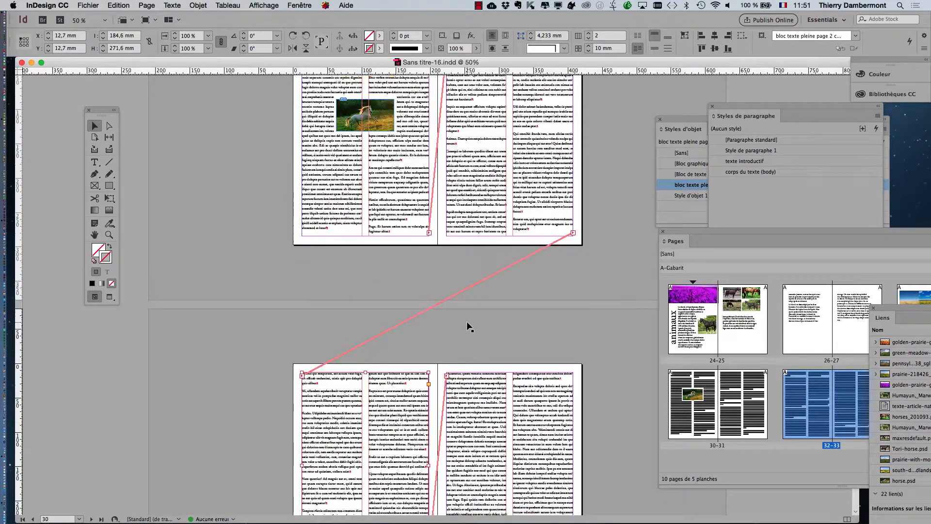
pyautogui.scroll(3, 466, 321)
pyautogui.click(394, 291)
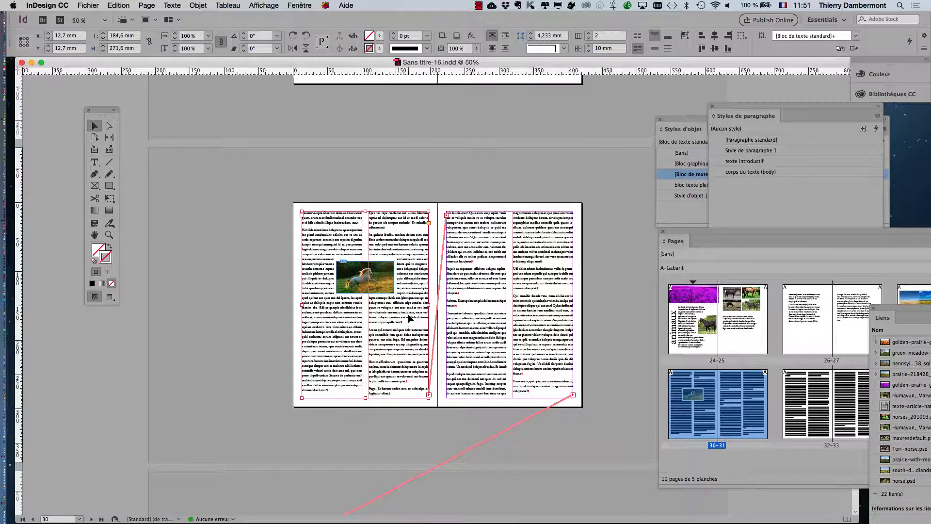
pyautogui.scroll(5, 408, 316)
pyautogui.scroll(8, 409, 314)
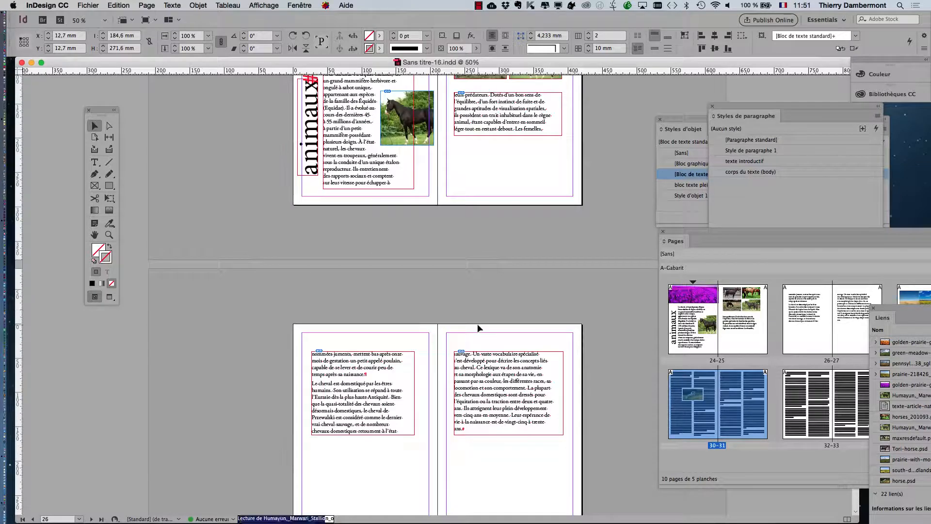
pyautogui.click(484, 357)
# Reselect the two-column frame on spread 30–31, switch to the Type tool, and scroll up.
pyautogui.scroll(2, 482, 354)
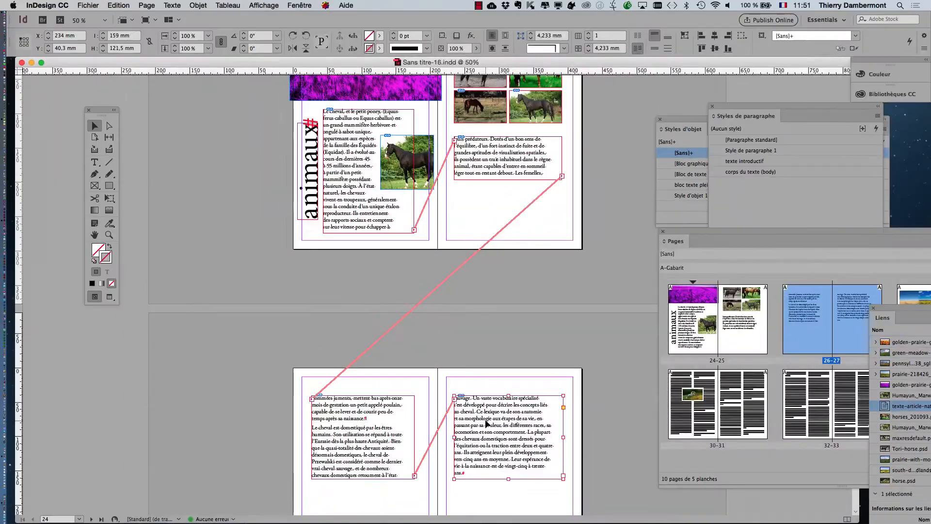
pyautogui.scroll(-15, 488, 424)
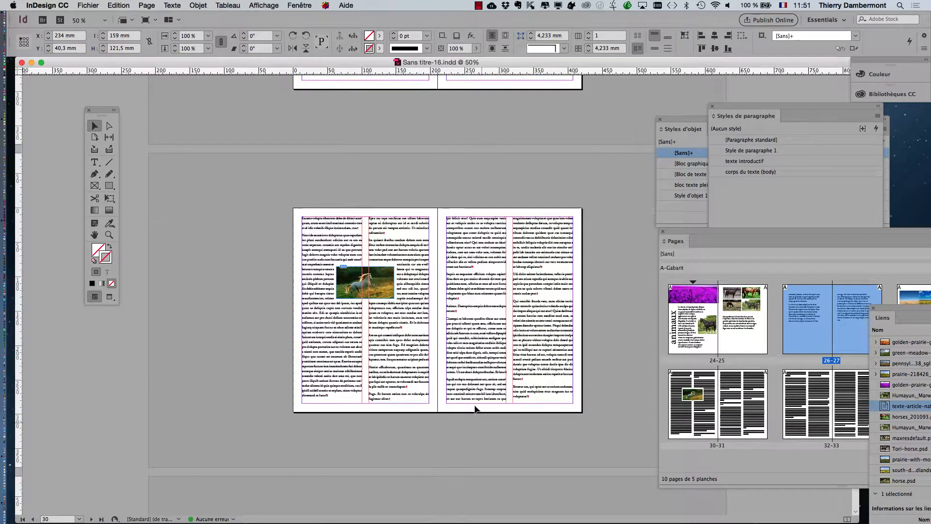
pyautogui.click(395, 354)
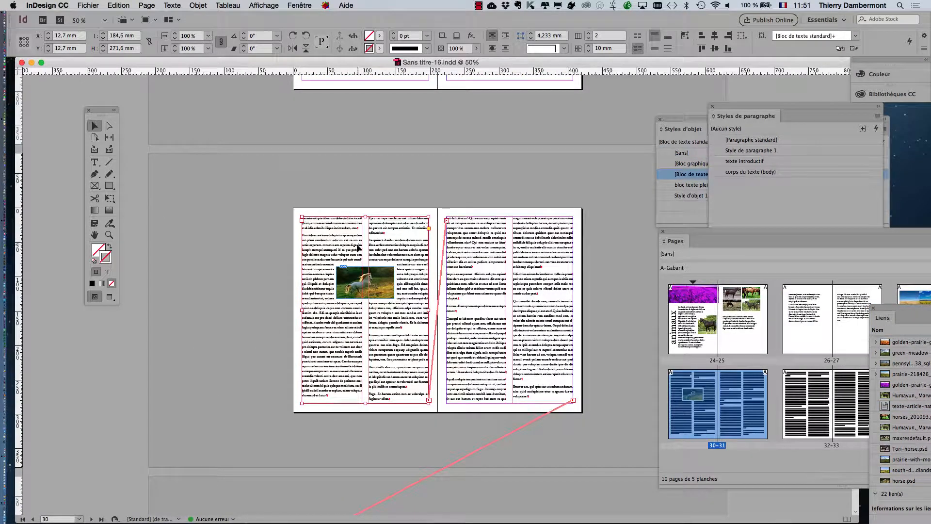
pyautogui.click(94, 161)
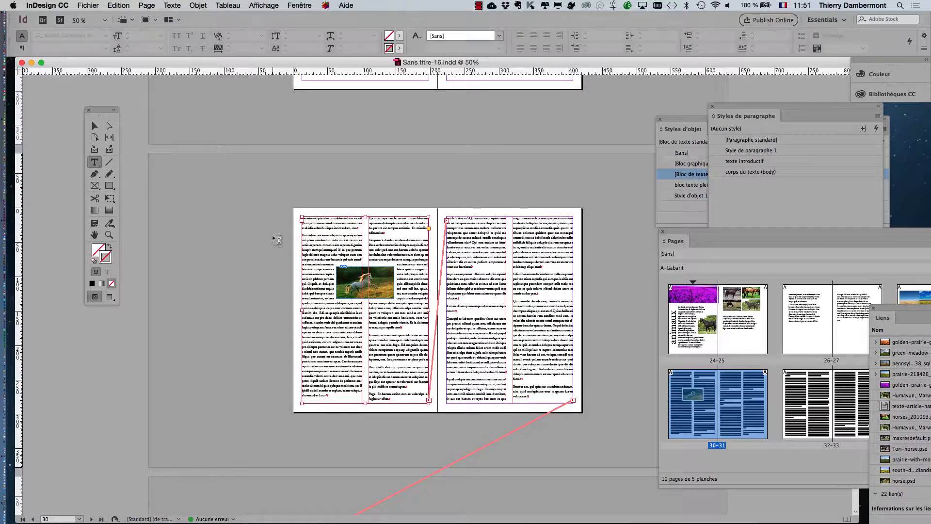
pyautogui.scroll(5, 353, 234)
pyautogui.scroll(10, 353, 235)
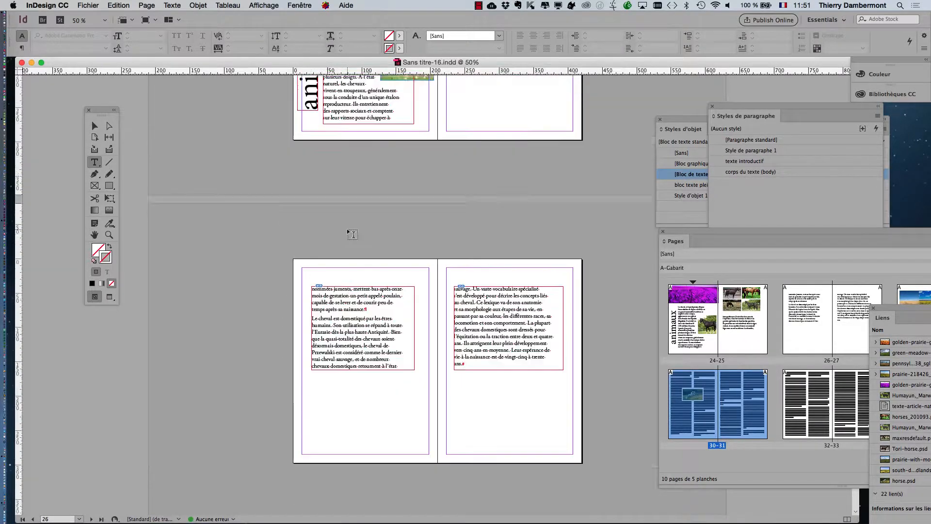
# Zoom in on spread 24–25, place the cursor in the intro paragraph, and open the Edition menu.
pyautogui.press('super+equal')
pyautogui.scroll(1, 346, 209)
pyautogui.click(314, 176)
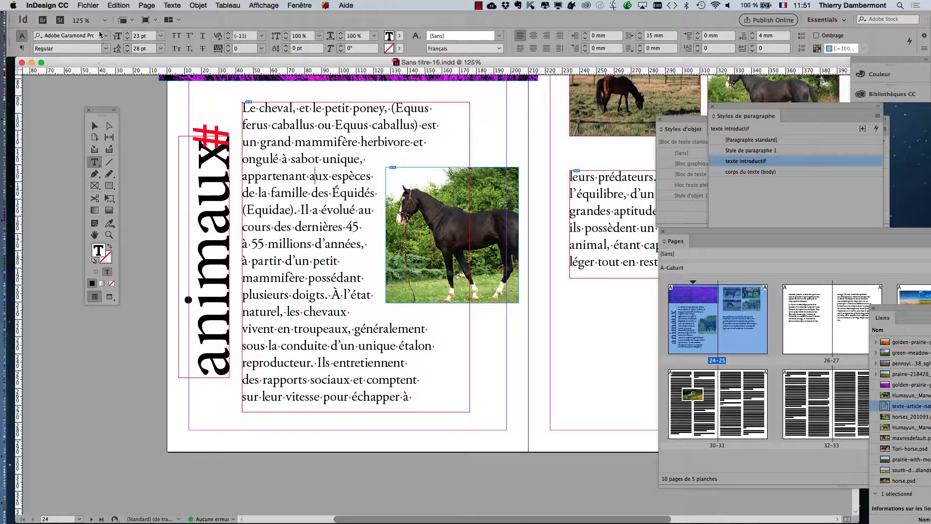
pyautogui.click(131, 5)
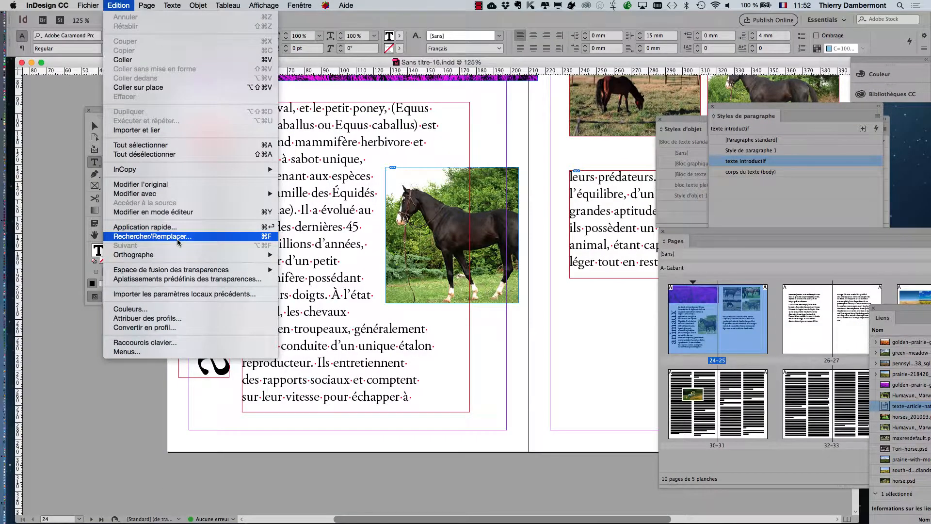
# Open Rechercher/Remplacer, move it aside, and toggle between the GREP and Texte tabs, ending on Texte.
pyautogui.click(178, 236)
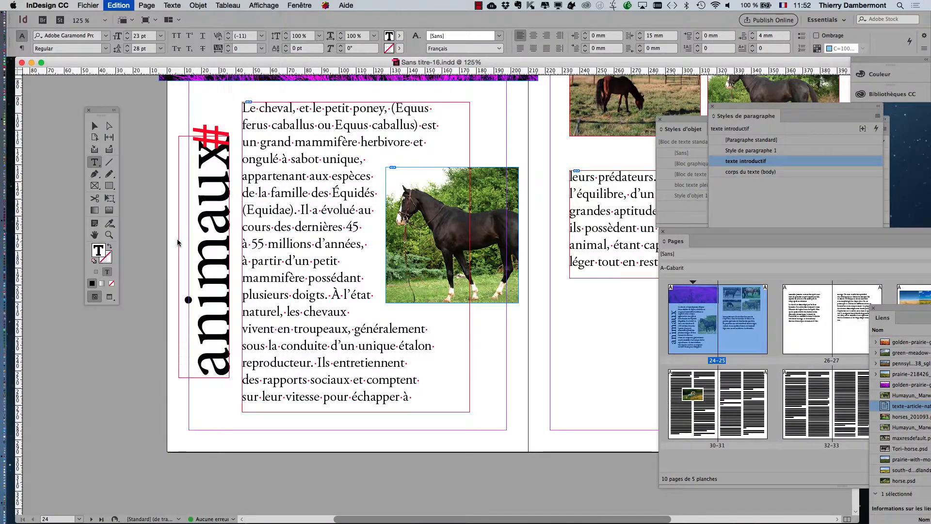
pyautogui.moveTo(373, 145); pyautogui.dragTo(518, 99)
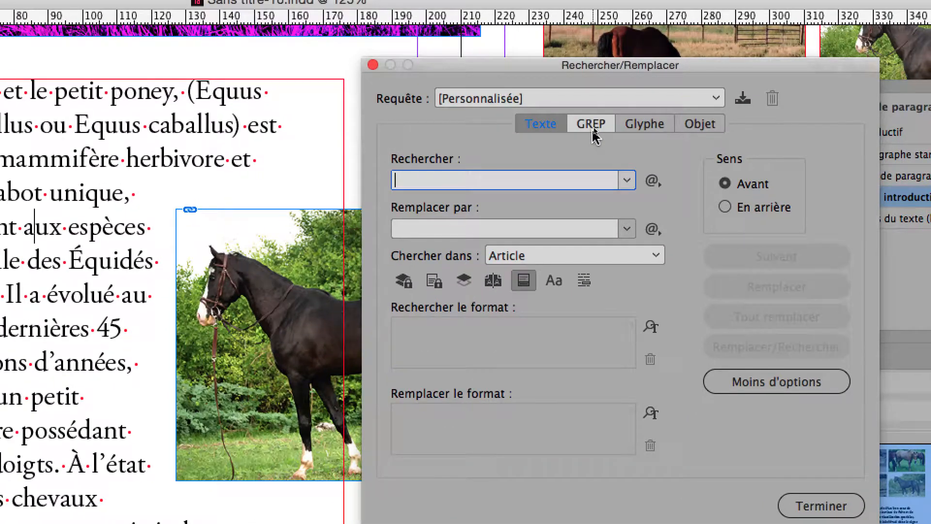
pyautogui.click(592, 125)
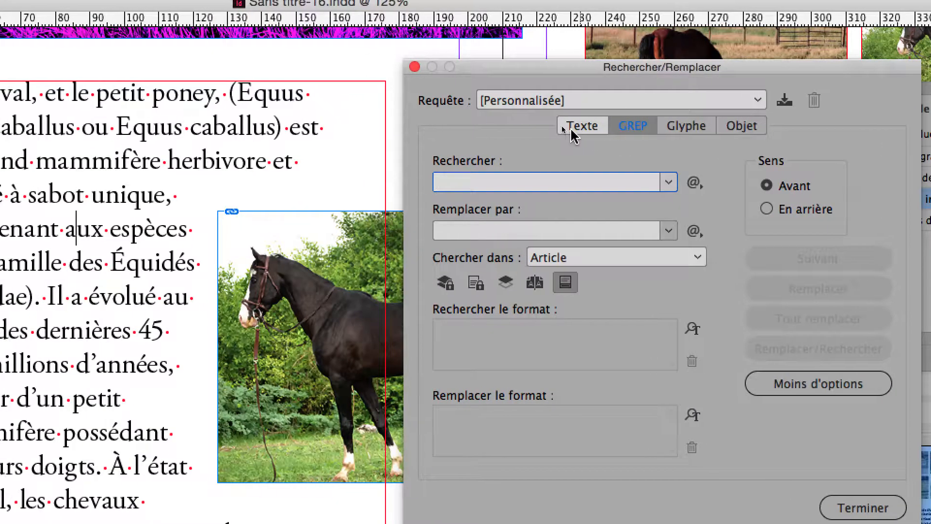
pyautogui.click(543, 127)
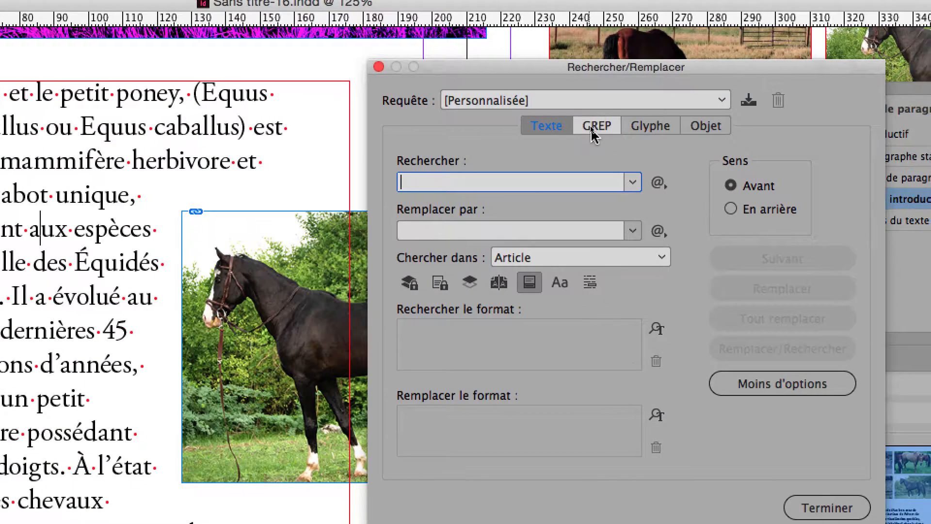
pyautogui.click(620, 121)
pyautogui.click(575, 130)
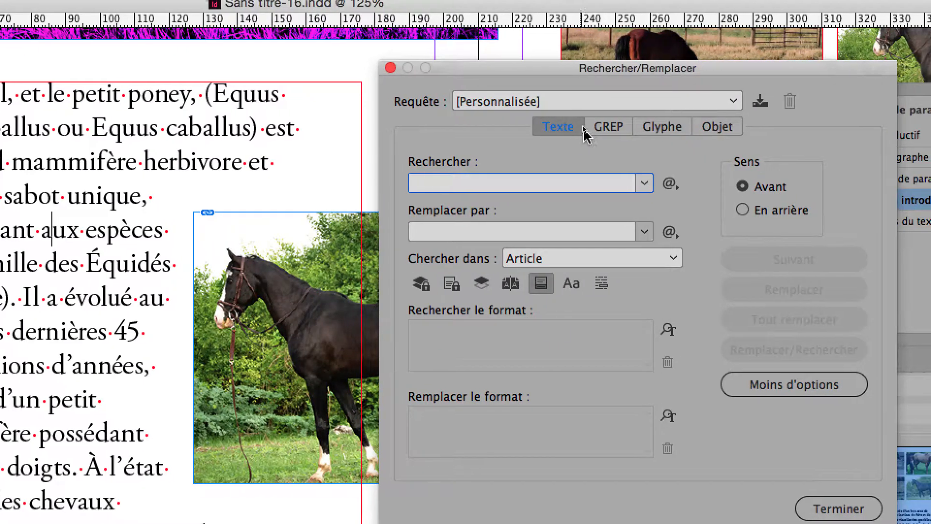
pyautogui.click(630, 127)
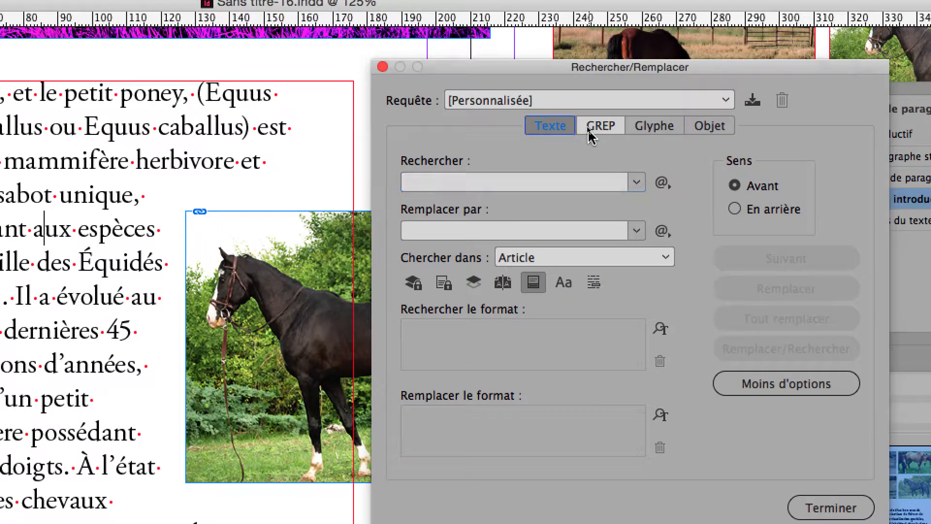
pyautogui.click(574, 129)
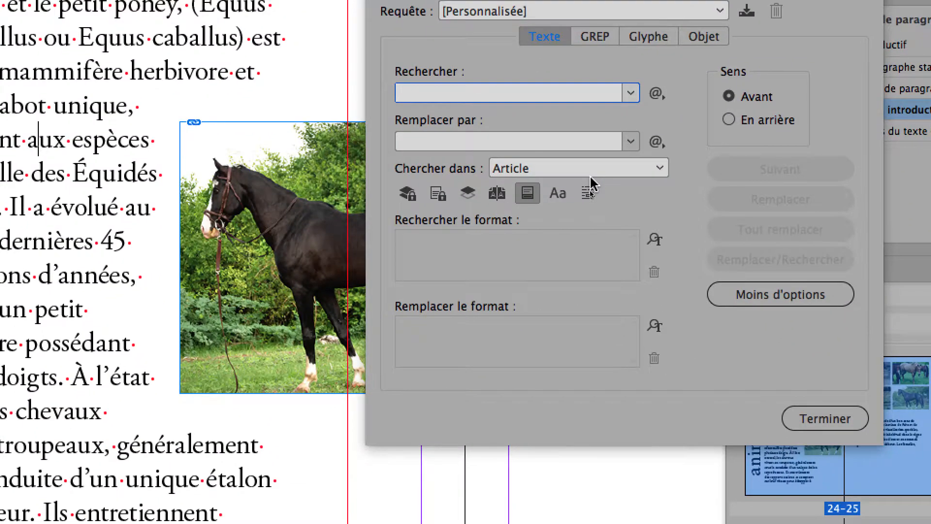
# Try the Document scope, set Chercher dans back to Article, close Find/Change, and zoom out.
pyautogui.click(635, 255)
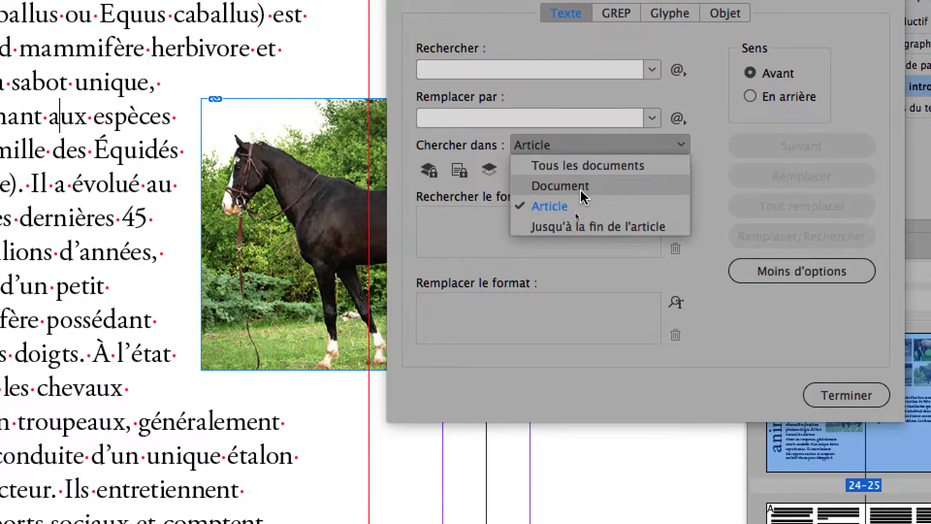
pyautogui.click(581, 176)
pyautogui.click(591, 139)
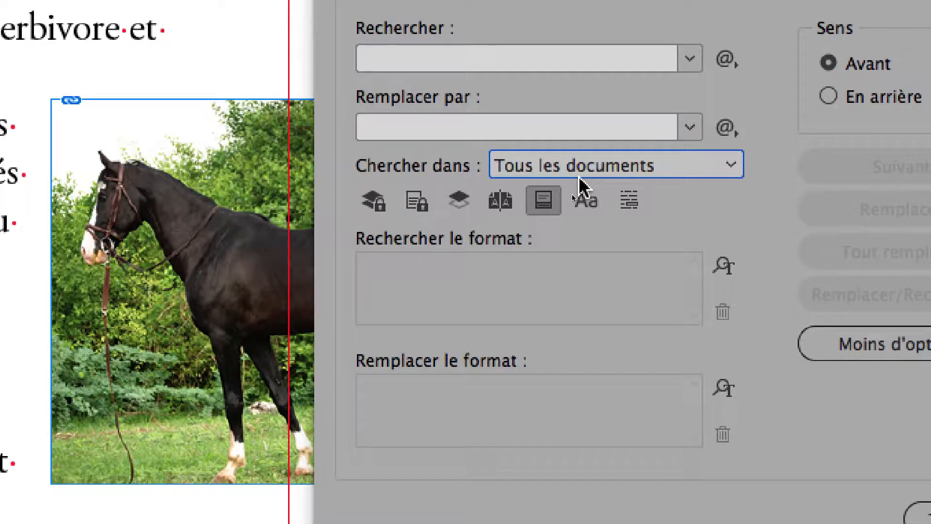
pyautogui.click(580, 175)
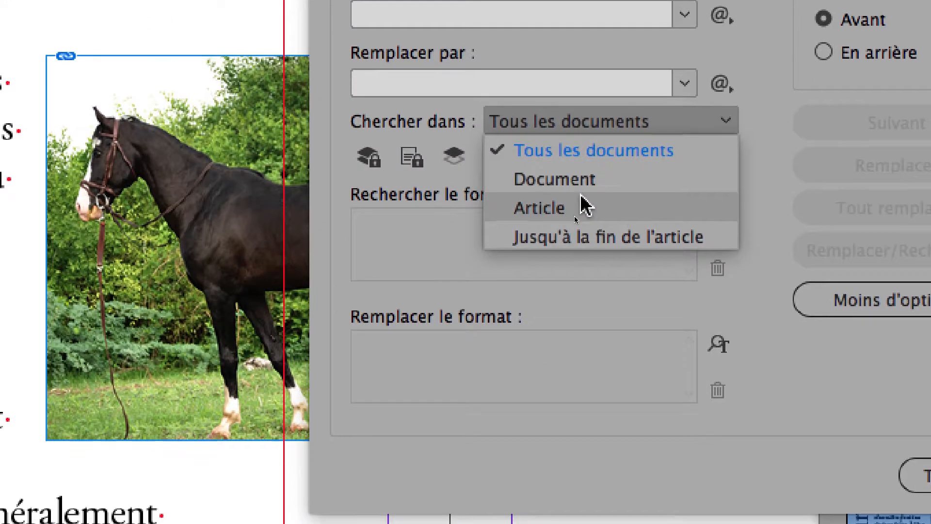
pyautogui.click(580, 254)
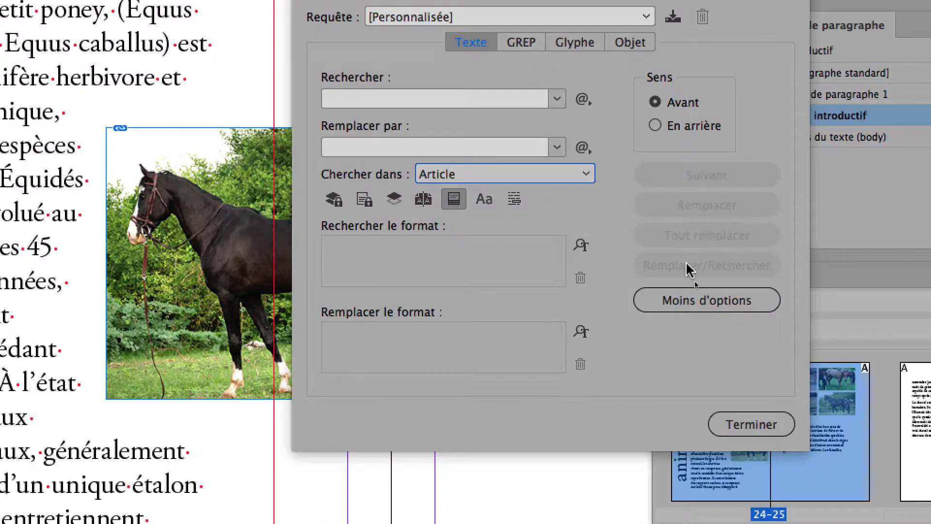
pyautogui.click(751, 424)
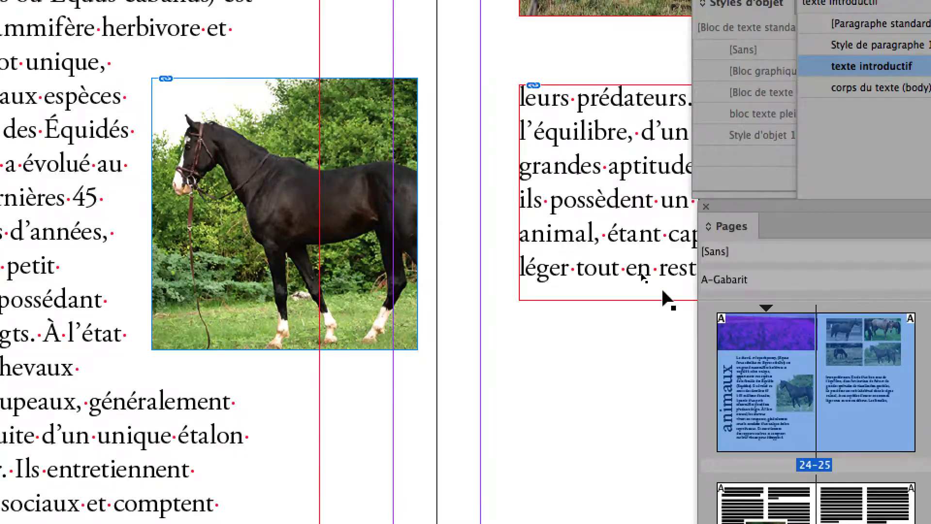
pyautogui.press('super+minus')
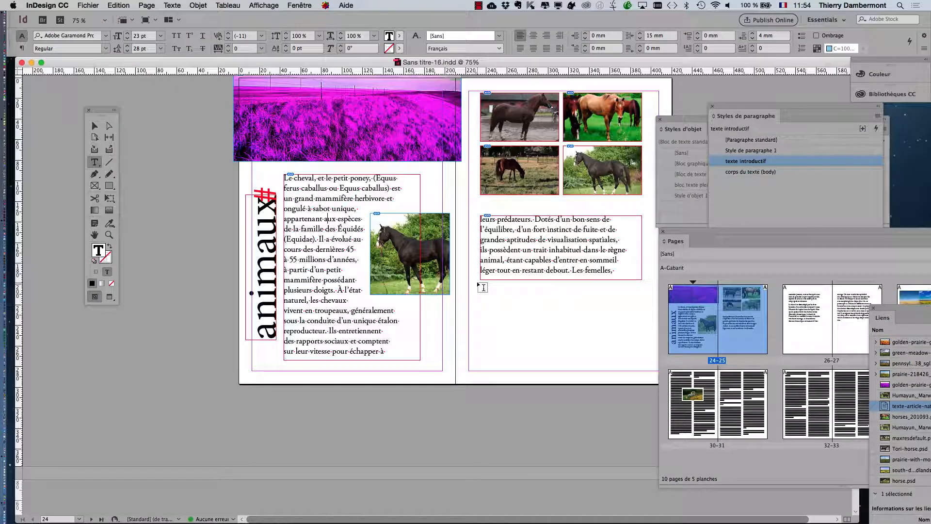